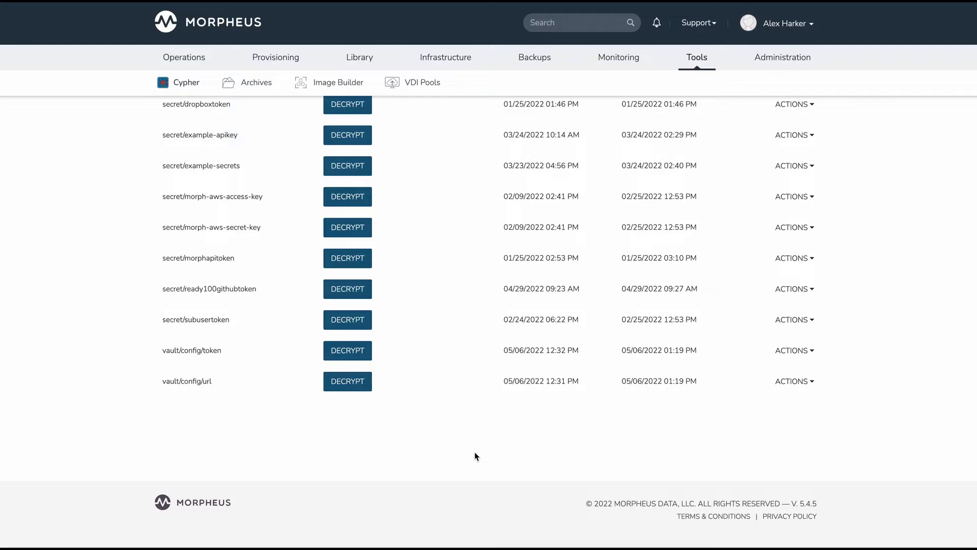
# Review the mountpoint, value and lease options for adding a Cypher key, and close the form without saving.
pyautogui.scroll(3, 469, 450)
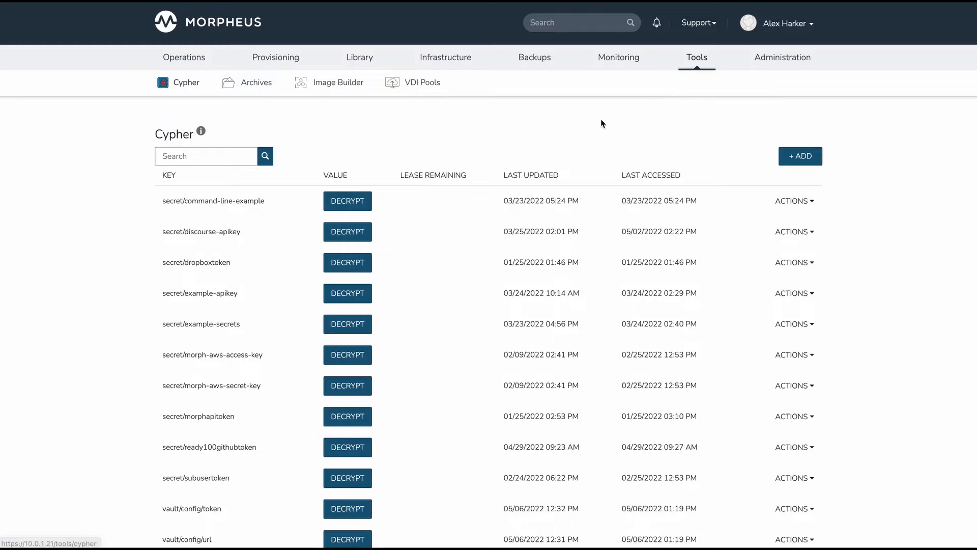
pyautogui.click(799, 162)
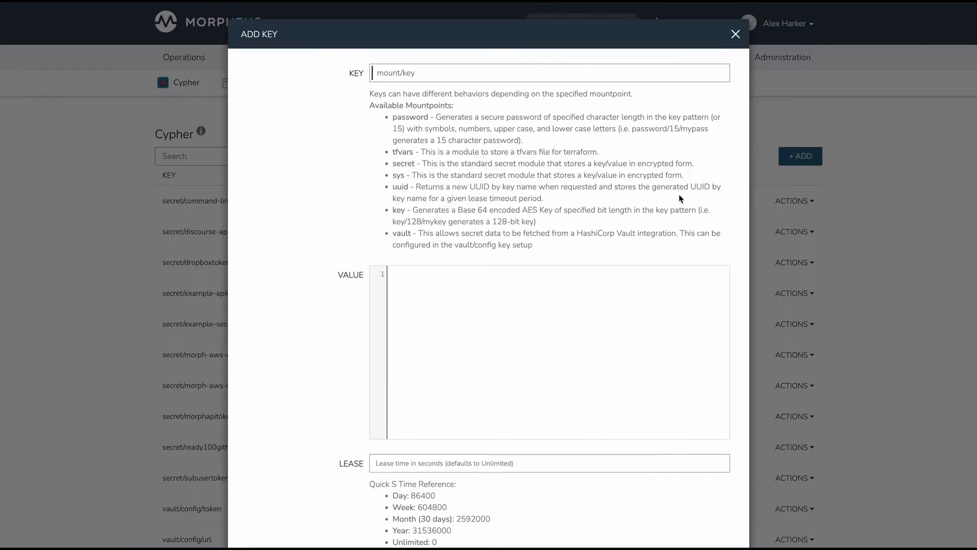
pyautogui.scroll(-3, 680, 198)
pyautogui.click(736, 34)
# View the decrypted values of vault/config/url and vault/config/token, and check the actions available for the token entry.
pyautogui.scroll(-3, 664, 181)
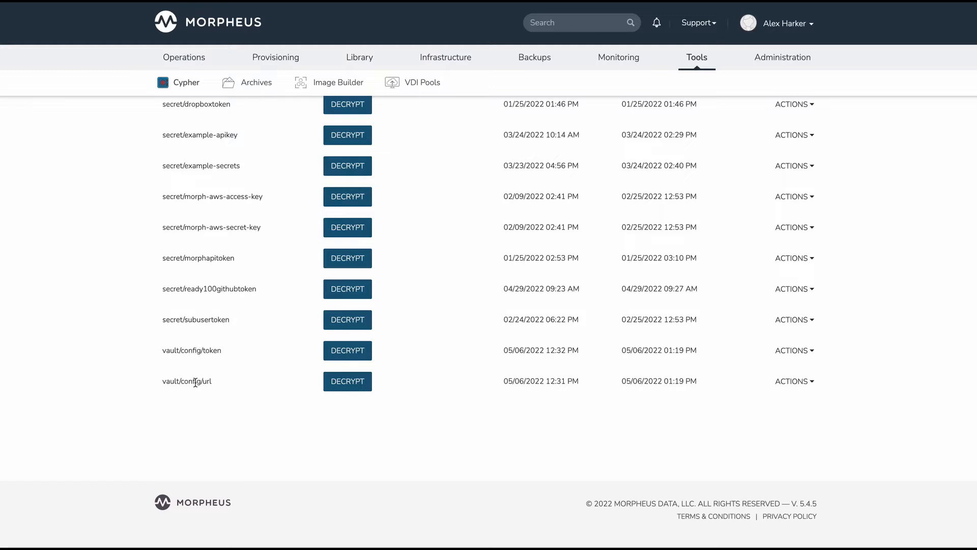
pyautogui.click(361, 390)
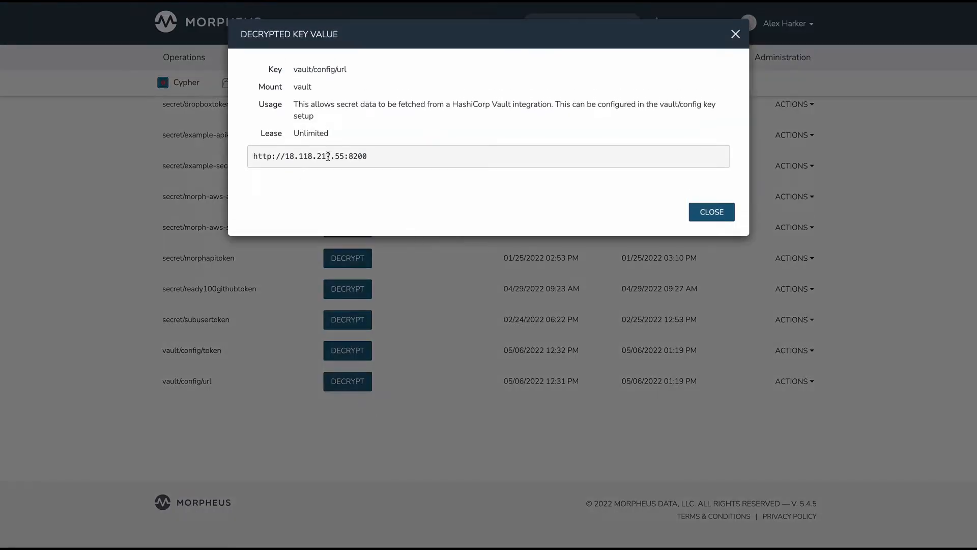
pyautogui.click(710, 222)
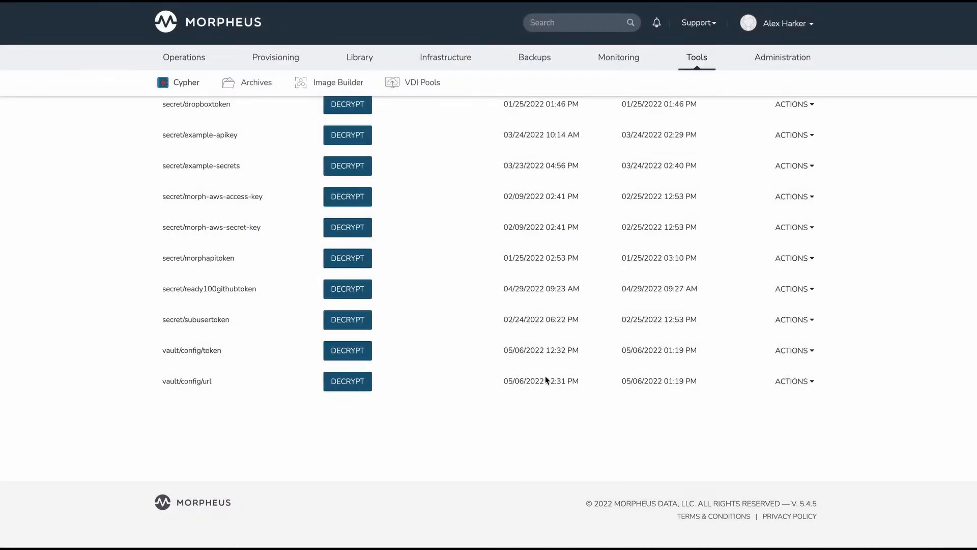
pyautogui.click(352, 351)
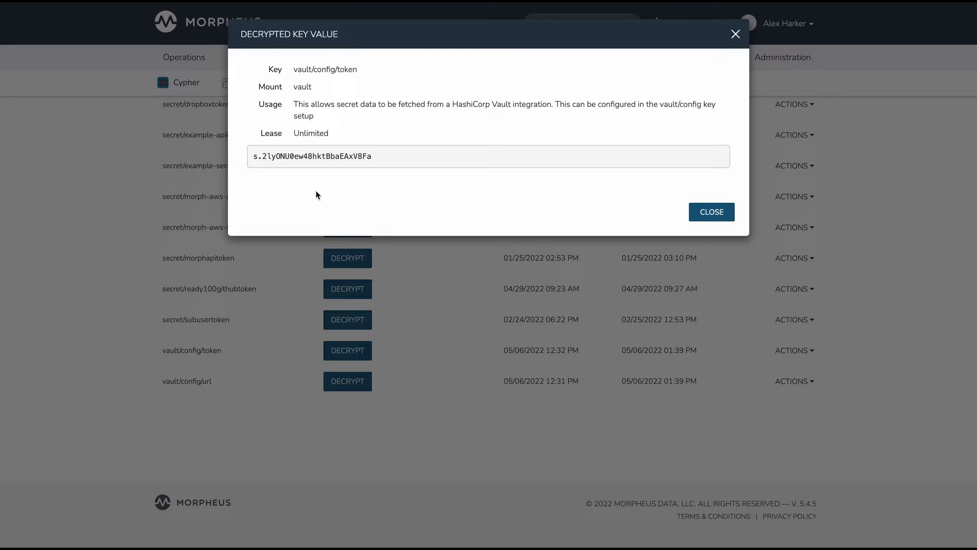
pyautogui.click(711, 213)
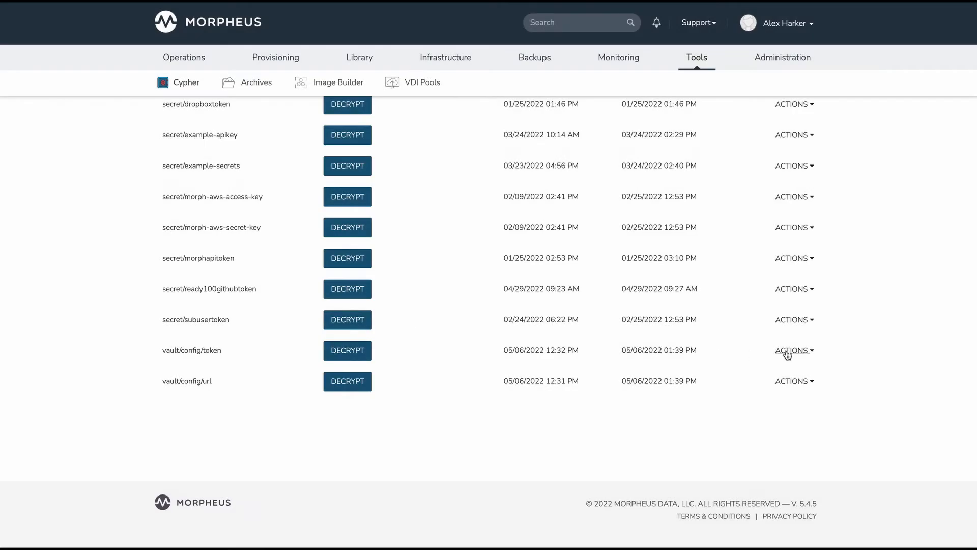
pyautogui.click(788, 352)
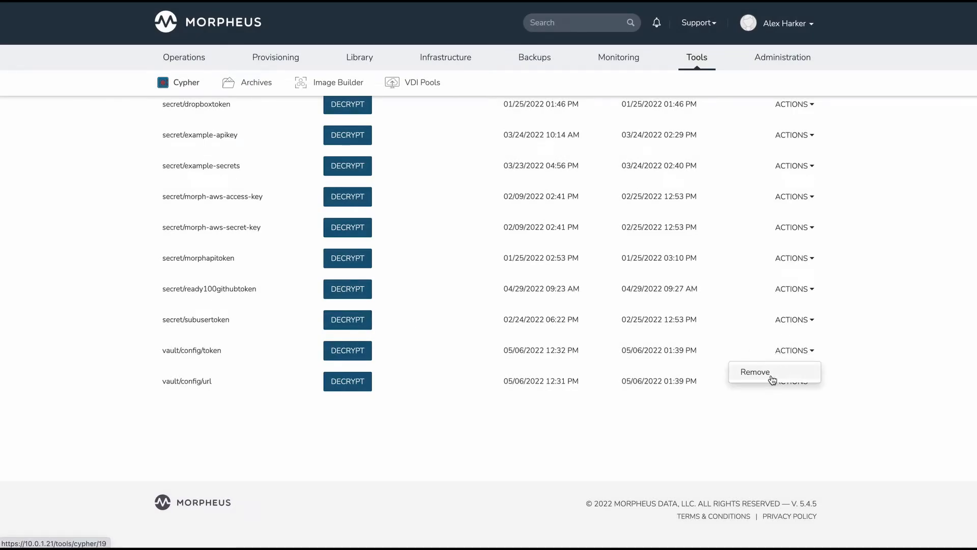
pyautogui.click(673, 425)
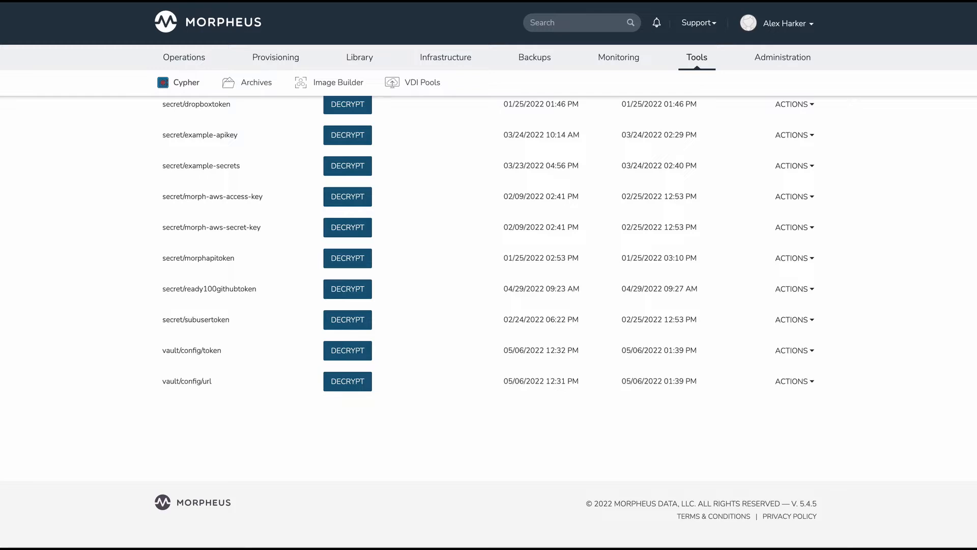
# Switch to the terminal and examine the password and username entries stored in Vault under secret/morpheus-credentials/my-vmware-admin-creds.
pyautogui.moveTo(0, 11); pyautogui.dragTo(709, 33)
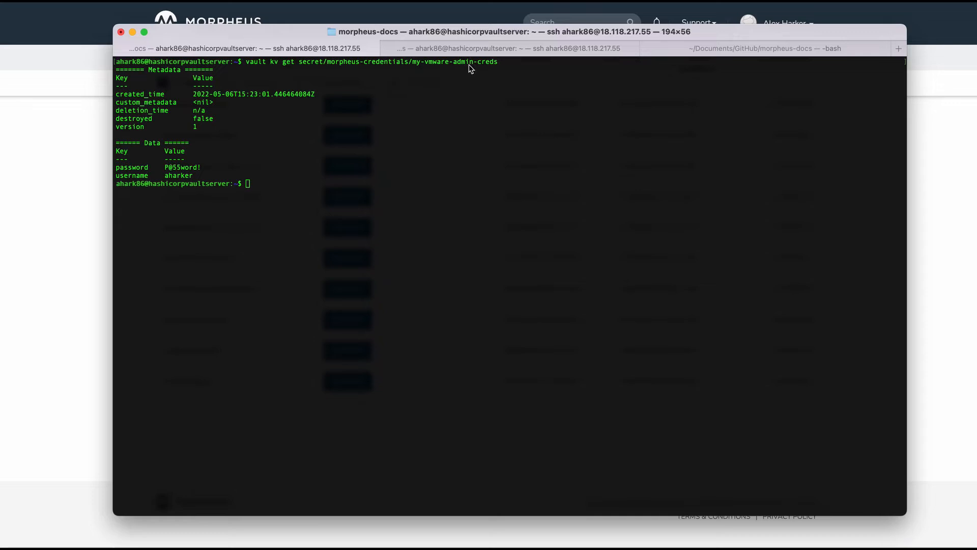
pyautogui.click(218, 168)
pyautogui.moveTo(117, 168); pyautogui.dragTo(207, 166)
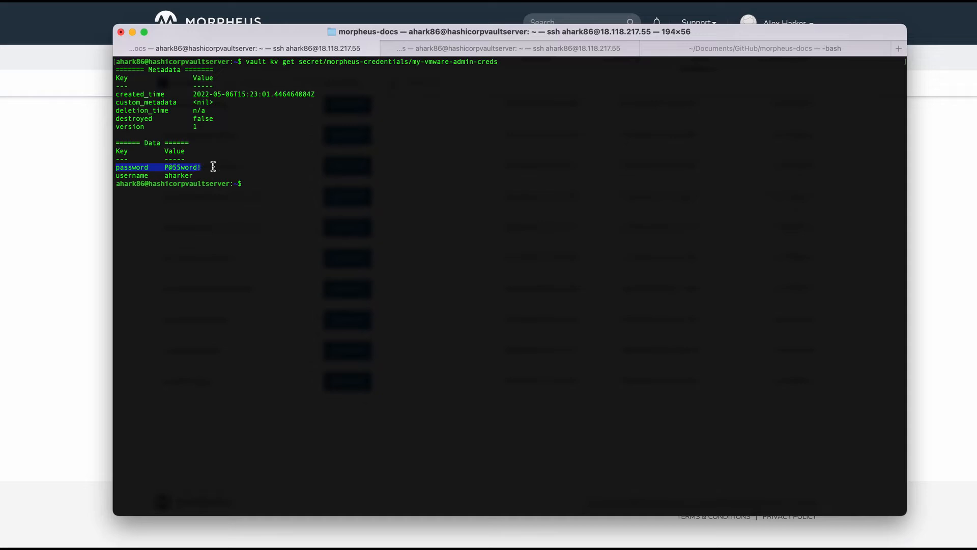
pyautogui.click(155, 168)
pyautogui.moveTo(120, 176); pyautogui.dragTo(191, 176)
pyautogui.click(201, 176)
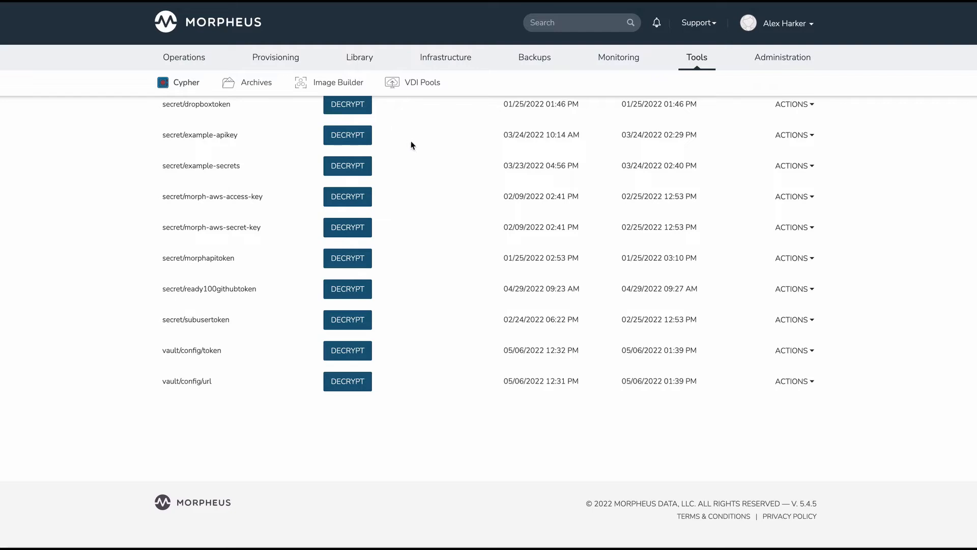
# Open the *Example Cypher Bash Script automation task in Morpheus for editing.
pyautogui.moveTo(366, 59)
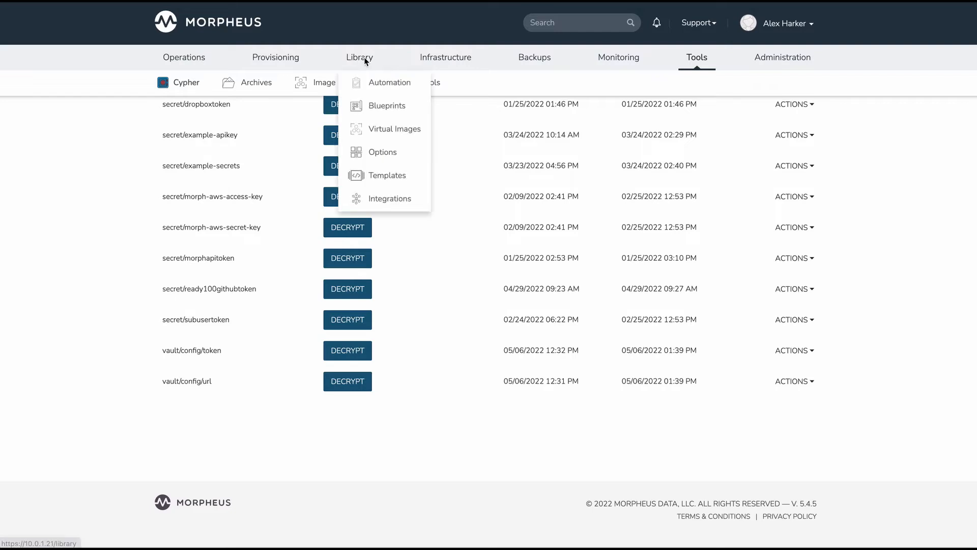
pyautogui.click(378, 81)
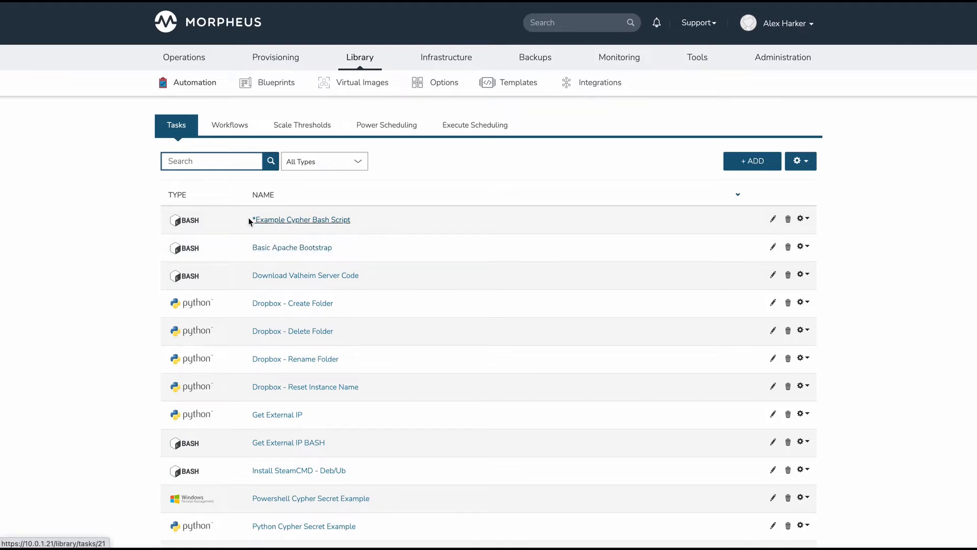
pyautogui.click(772, 220)
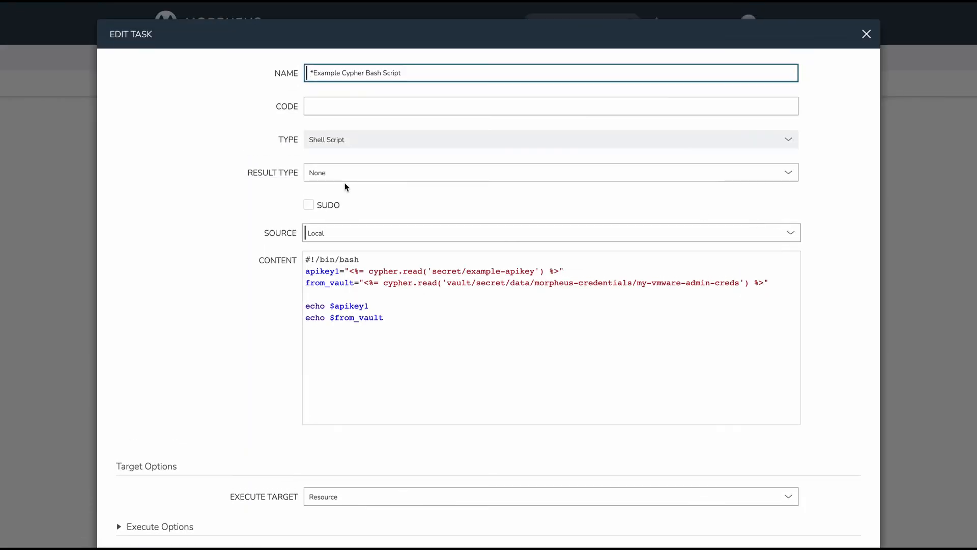
pyautogui.scroll(-1, 242, 184)
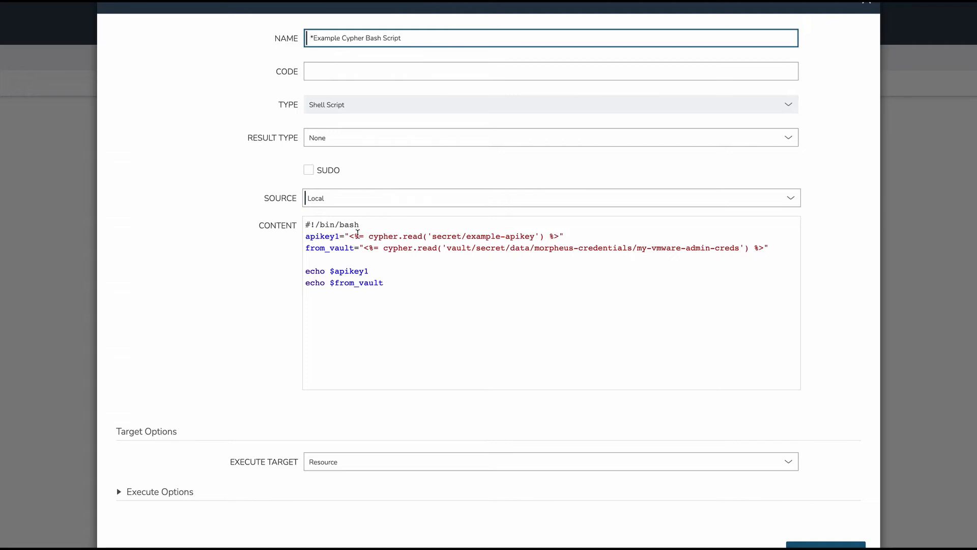
# Examine the cypher.read expression for secret/example-apikey in the script's apikey1 line.
pyautogui.moveTo(351, 235); pyautogui.dragTo(560, 236)
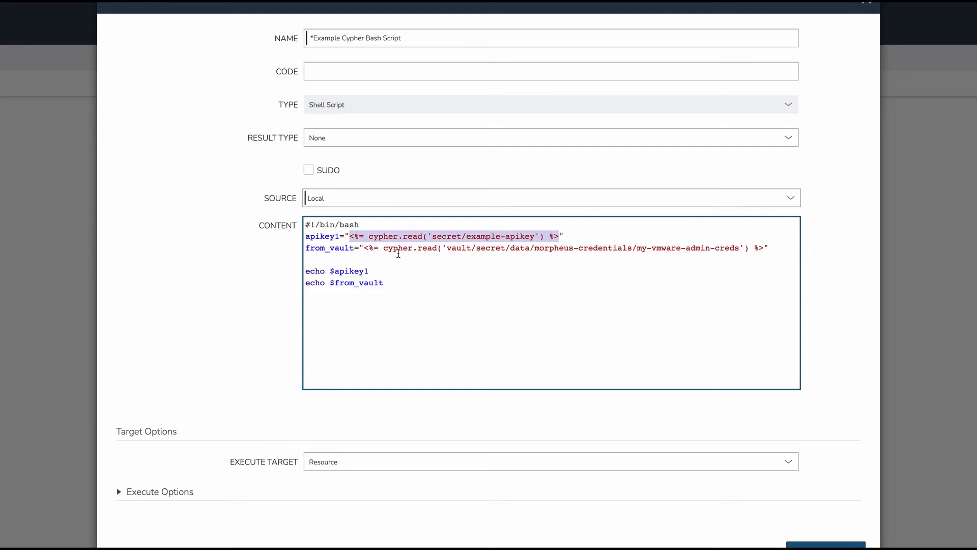
pyautogui.click(358, 237)
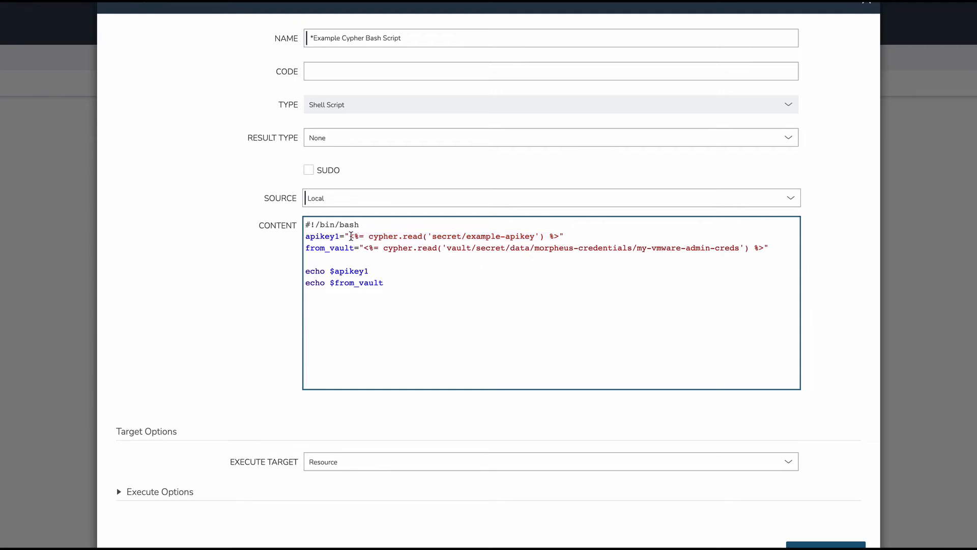
pyautogui.moveTo(350, 235); pyautogui.dragTo(571, 236)
pyautogui.click(571, 236)
pyautogui.moveTo(354, 236); pyautogui.dragTo(527, 238)
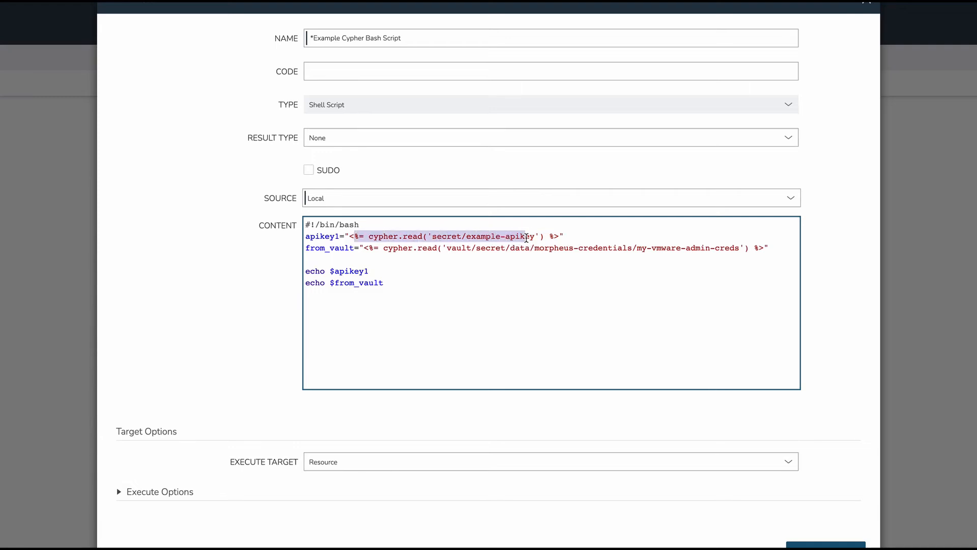
# Examine the path vault/secret/data/morpheus-credentials/my-vmware-admin-creds in the script's from_vault line.
pyautogui.click(418, 248)
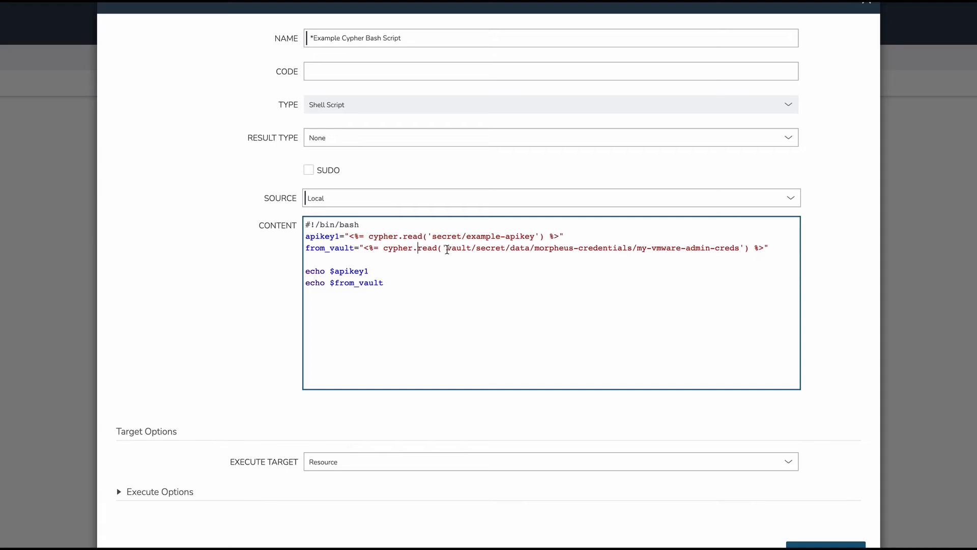
pyautogui.moveTo(447, 250); pyautogui.dragTo(739, 249)
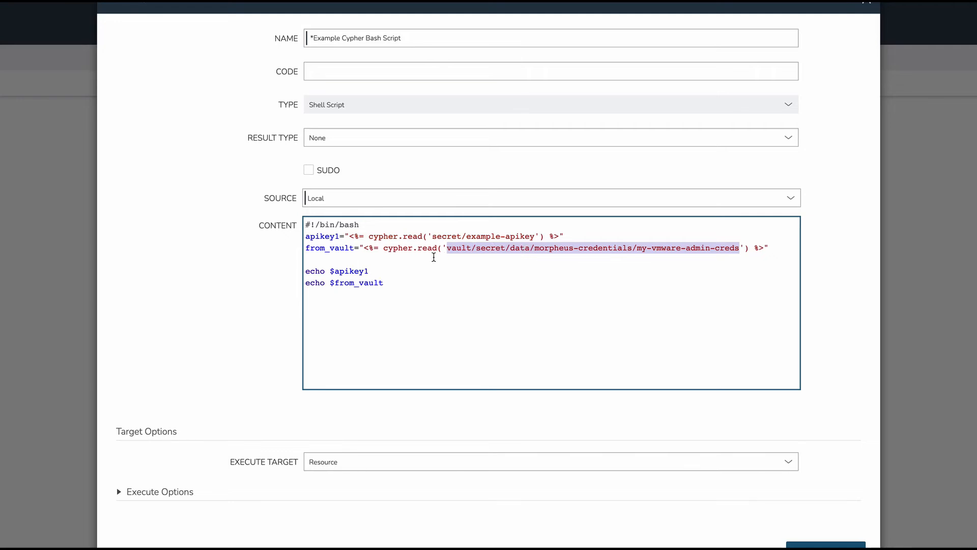
pyautogui.click(437, 248)
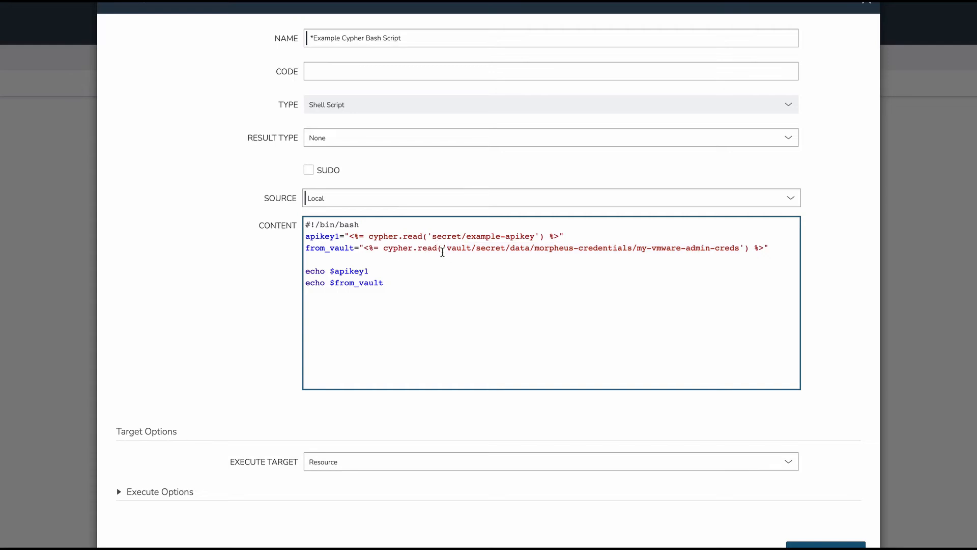
pyautogui.moveTo(449, 249); pyautogui.dragTo(469, 249)
pyautogui.click(463, 249)
pyautogui.click(488, 250)
pyautogui.moveTo(457, 249); pyautogui.dragTo(560, 249)
pyautogui.moveTo(726, 246); pyautogui.dragTo(736, 248)
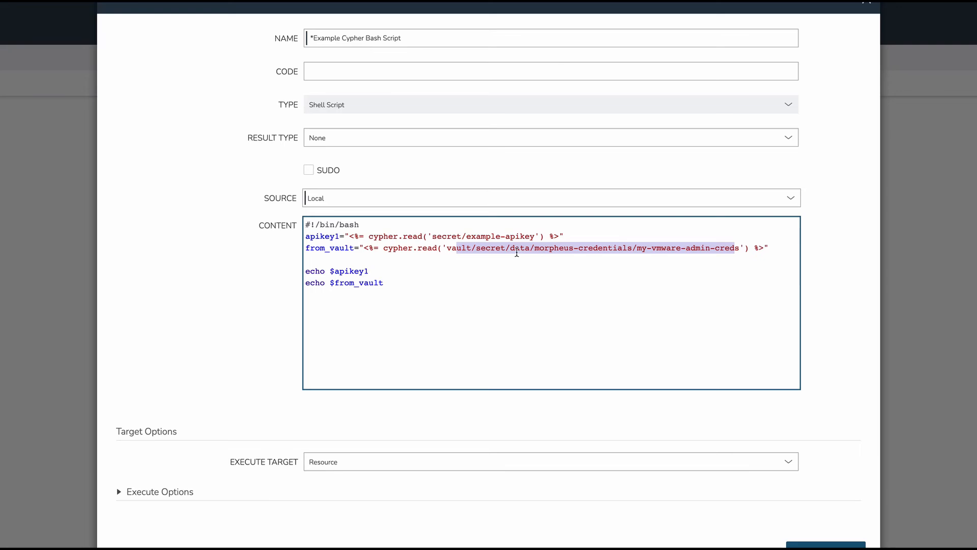
pyautogui.click(516, 253)
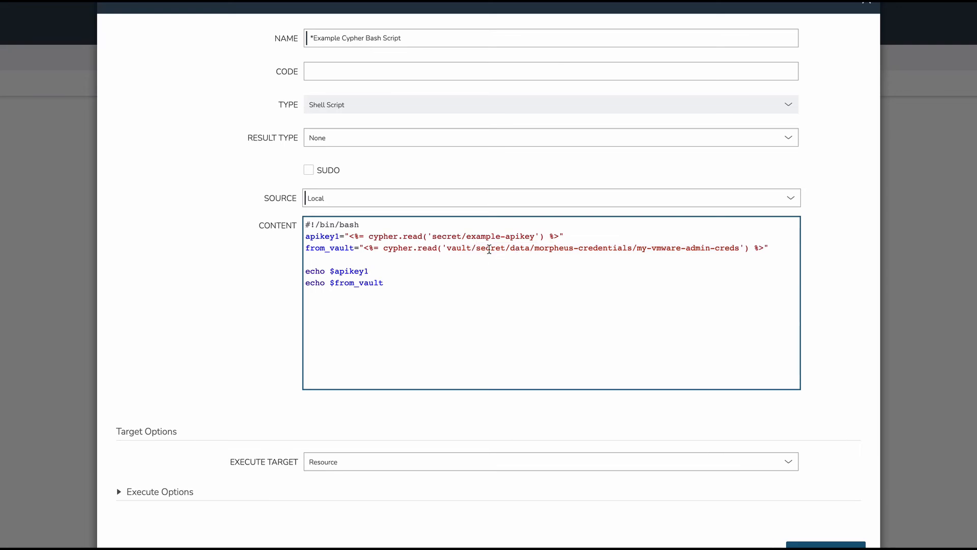
pyautogui.moveTo(448, 250); pyautogui.dragTo(474, 252)
pyautogui.click(497, 248)
pyautogui.moveTo(496, 249); pyautogui.dragTo(735, 250)
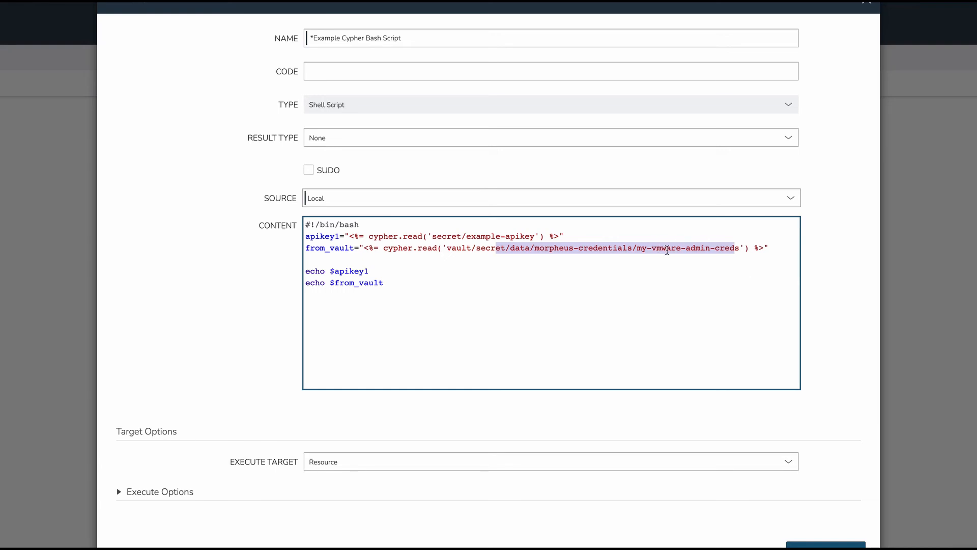
pyautogui.click(667, 251)
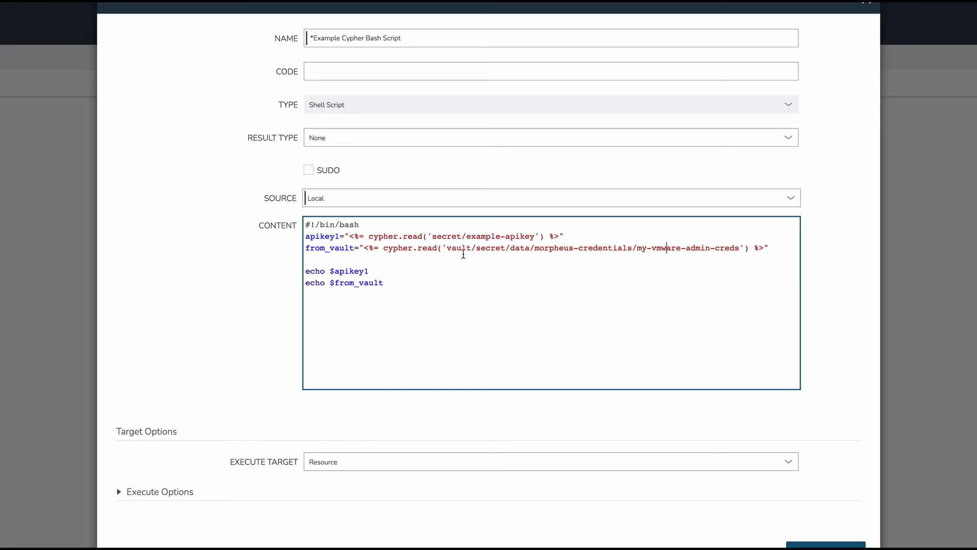
# Save the *Example Cypher Bash Script task with its existing script content.
pyautogui.click(462, 252)
pyautogui.scroll(-1, 430, 313)
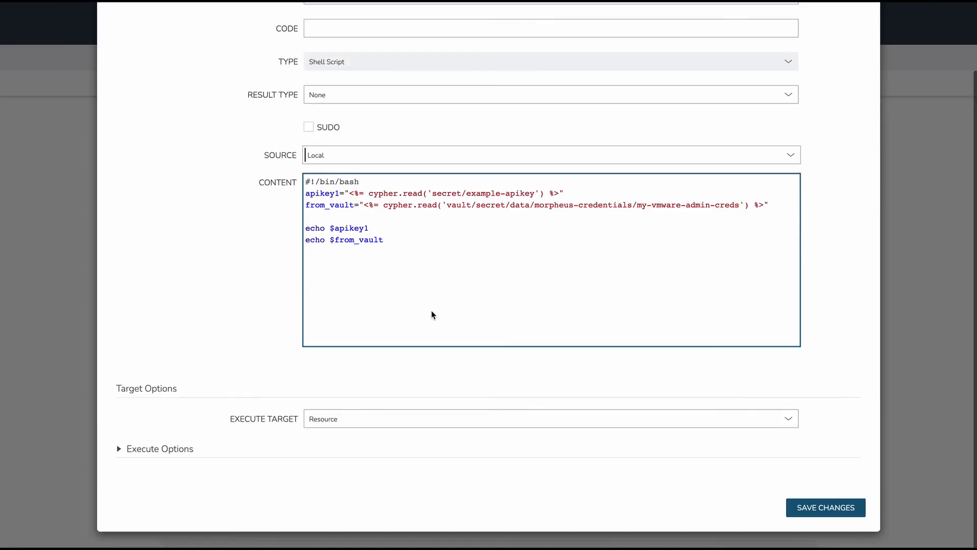
pyautogui.click(823, 509)
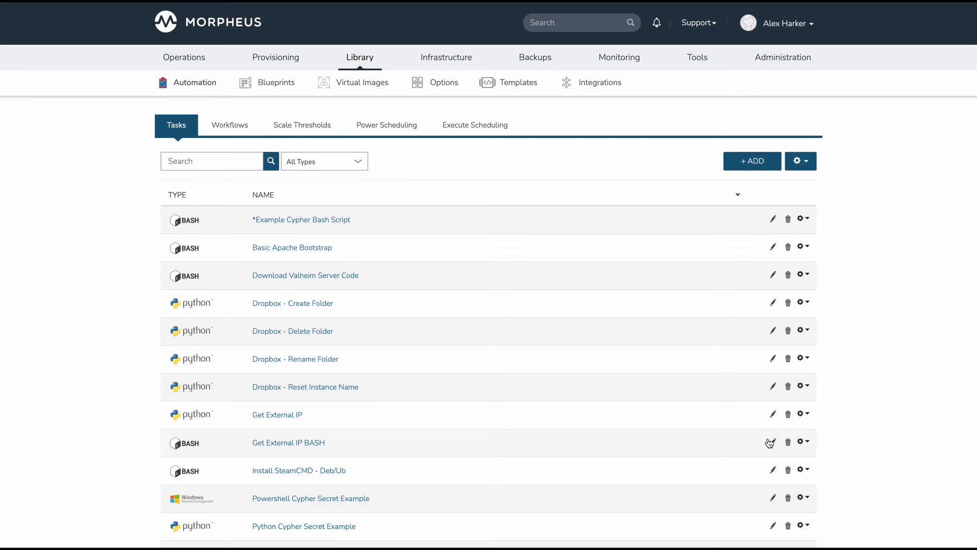
# Execute the *Example Cypher Bash Script task with context type Instance on the hashicorp_vault_server instance.
pyautogui.click(803, 218)
pyautogui.click(792, 237)
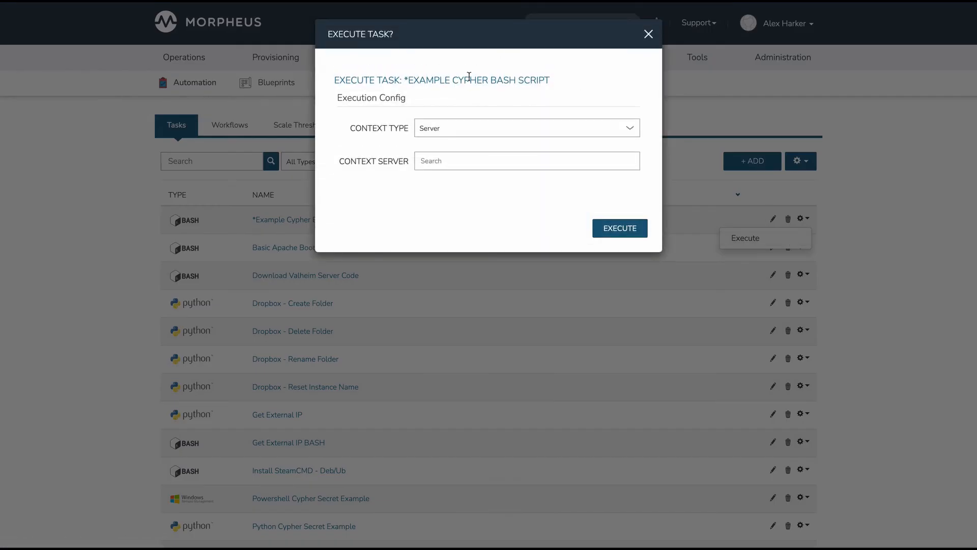
pyautogui.click(454, 127)
pyautogui.click(453, 139)
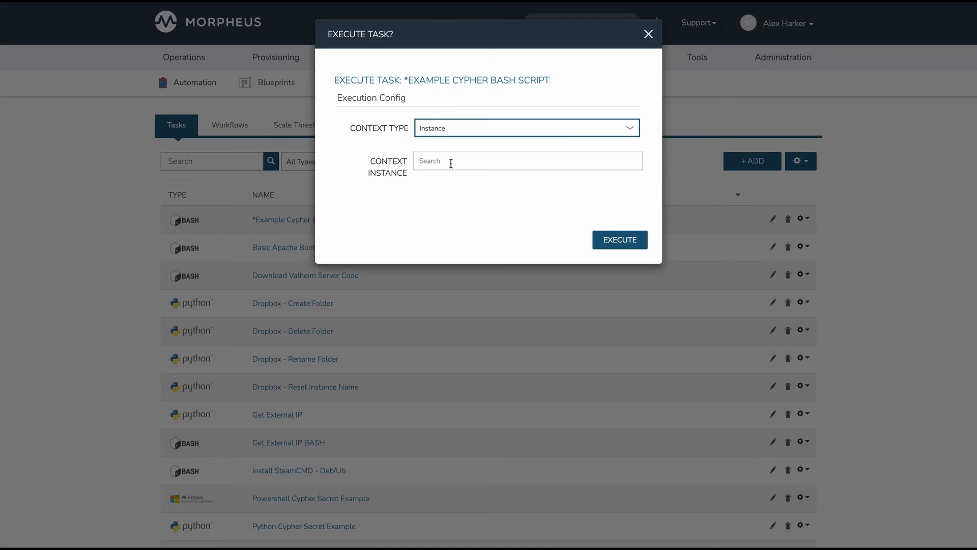
pyautogui.click(451, 163)
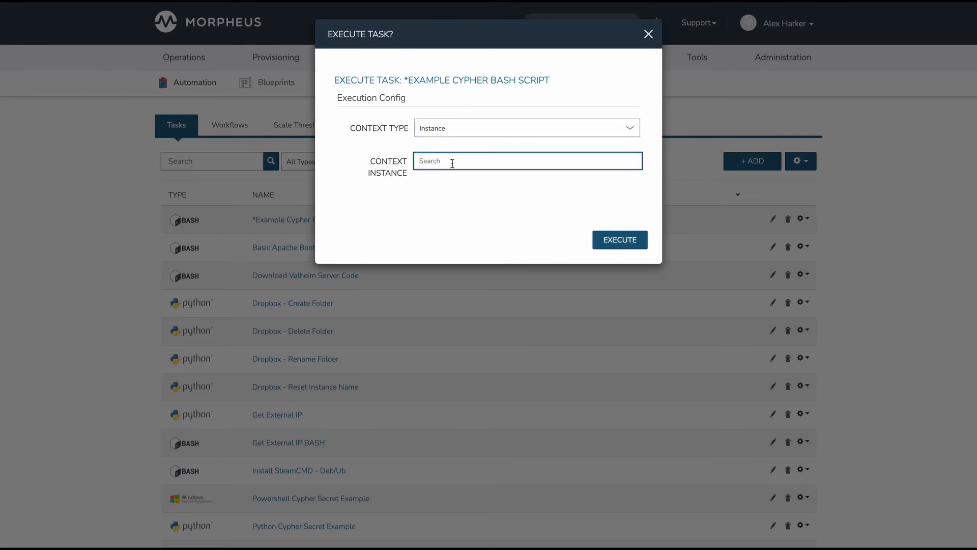
pyautogui.write('hashicorp_vault_server')
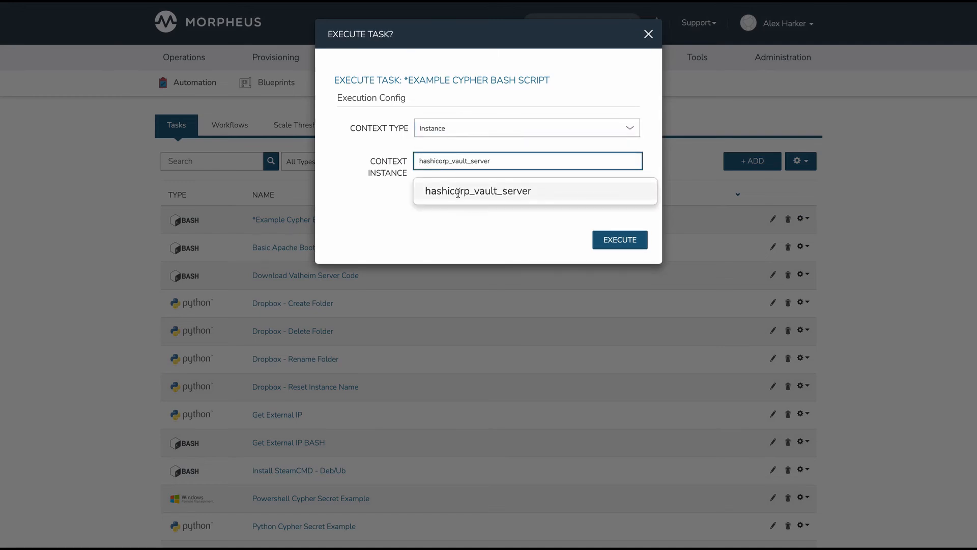
pyautogui.click(458, 191)
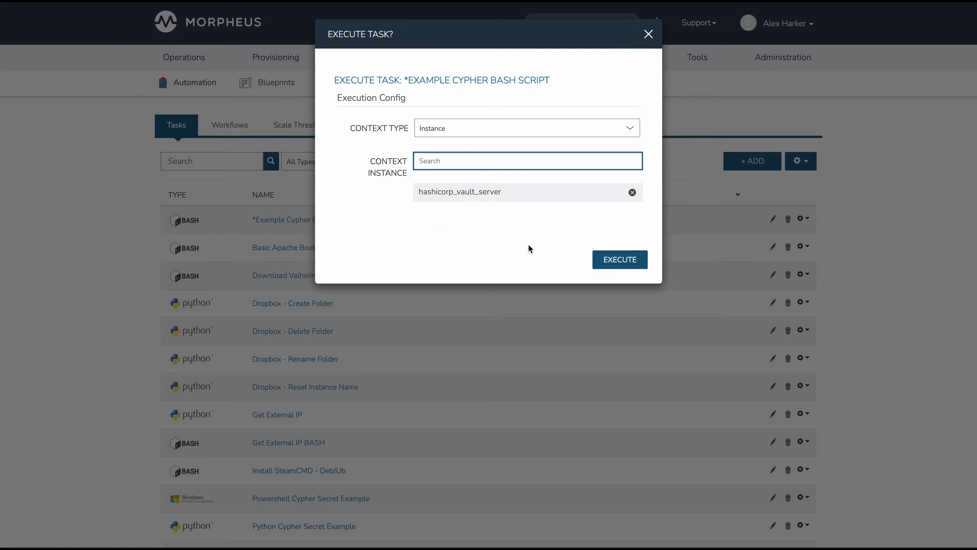
pyautogui.click(615, 261)
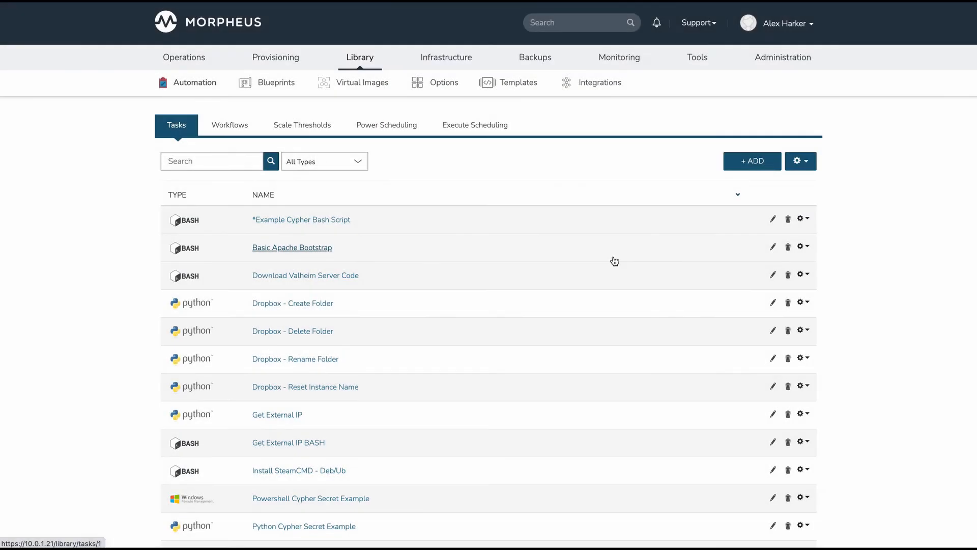
# Show the output of the most recent *Example Cypher Bash Script run in the provisioning task executions.
pyautogui.moveTo(299, 59)
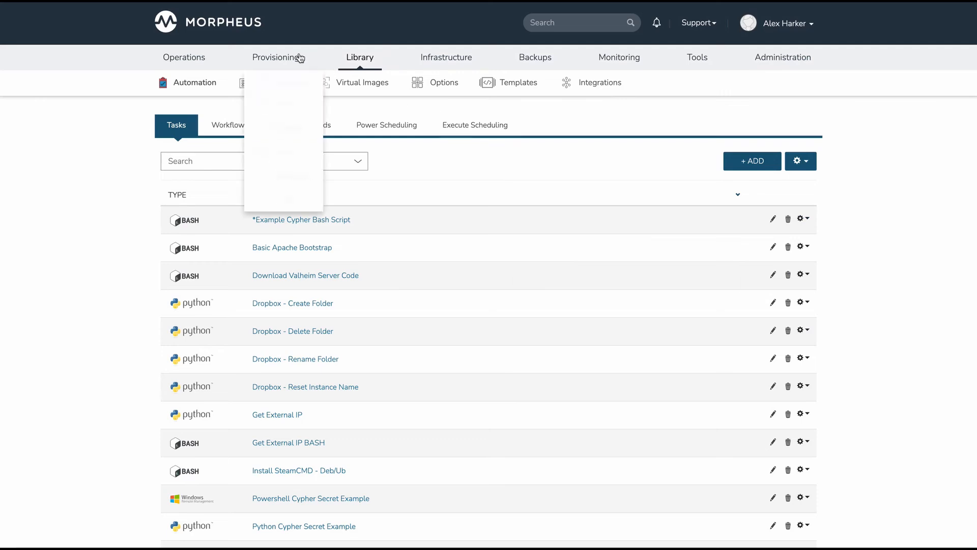
pyautogui.click(300, 181)
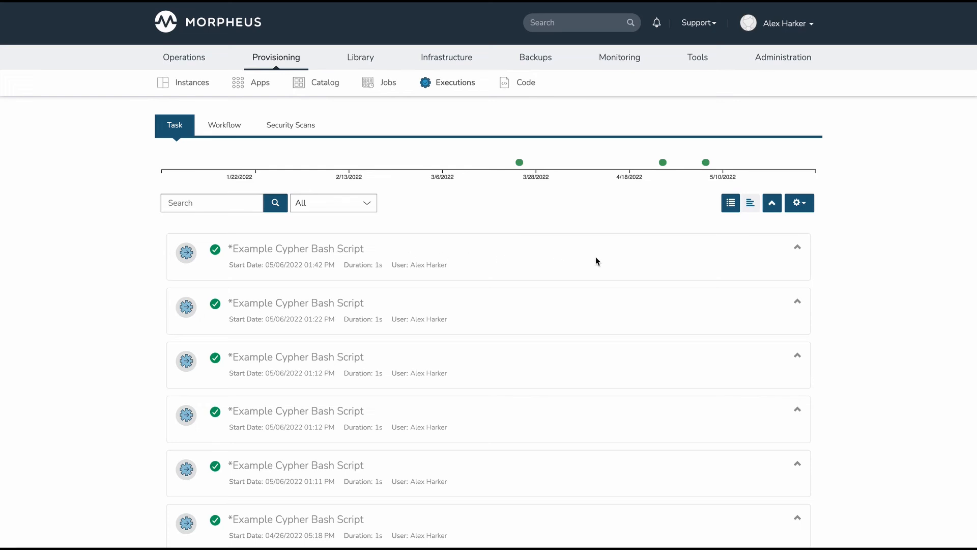
pyautogui.click(796, 249)
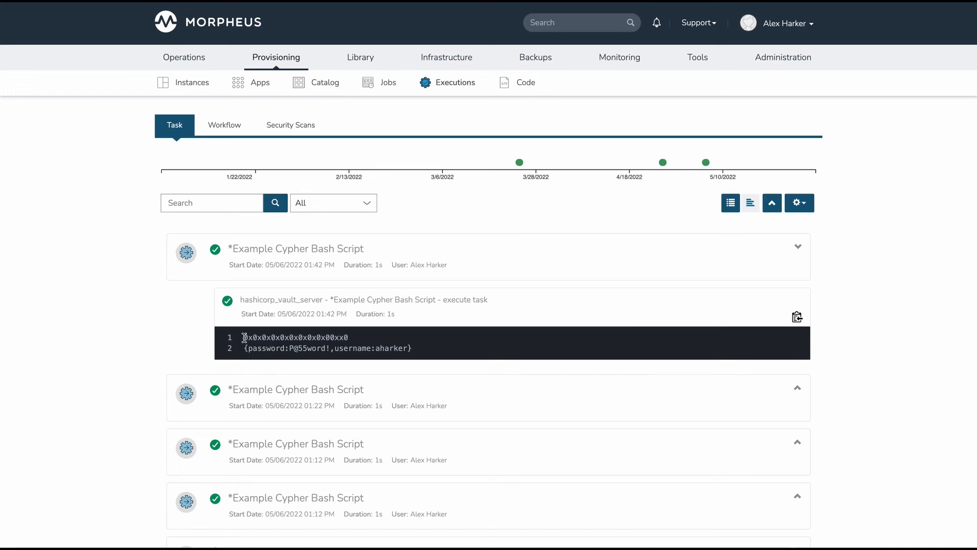
# Examine the API key value on line 1 of the latest execution's output.
pyautogui.moveTo(244, 339); pyautogui.dragTo(360, 341)
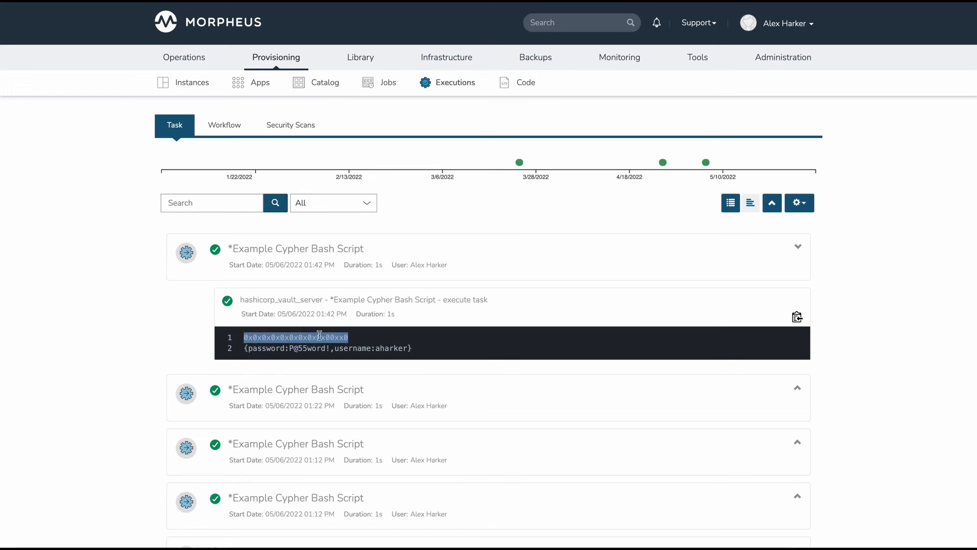
pyautogui.click(288, 338)
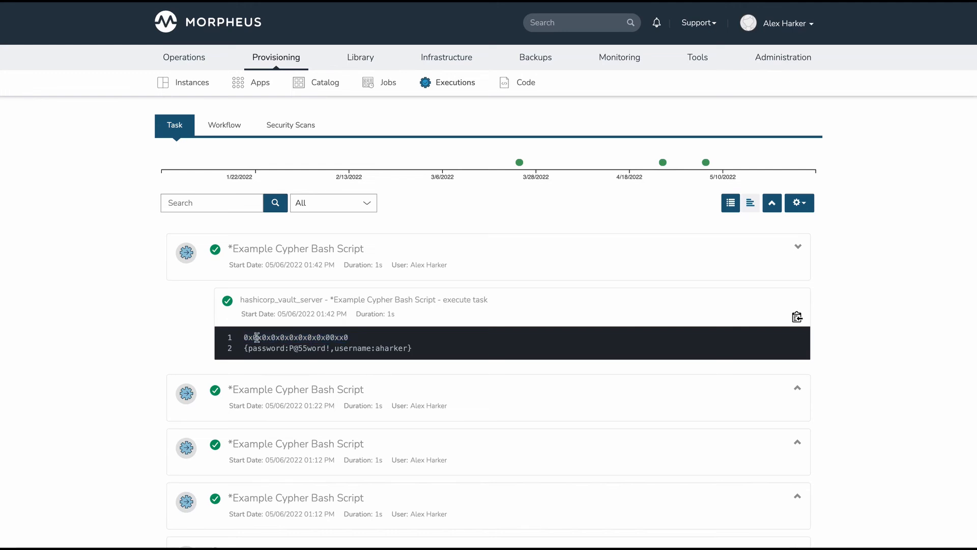
pyautogui.moveTo(244, 338); pyautogui.dragTo(356, 340)
pyautogui.click(359, 341)
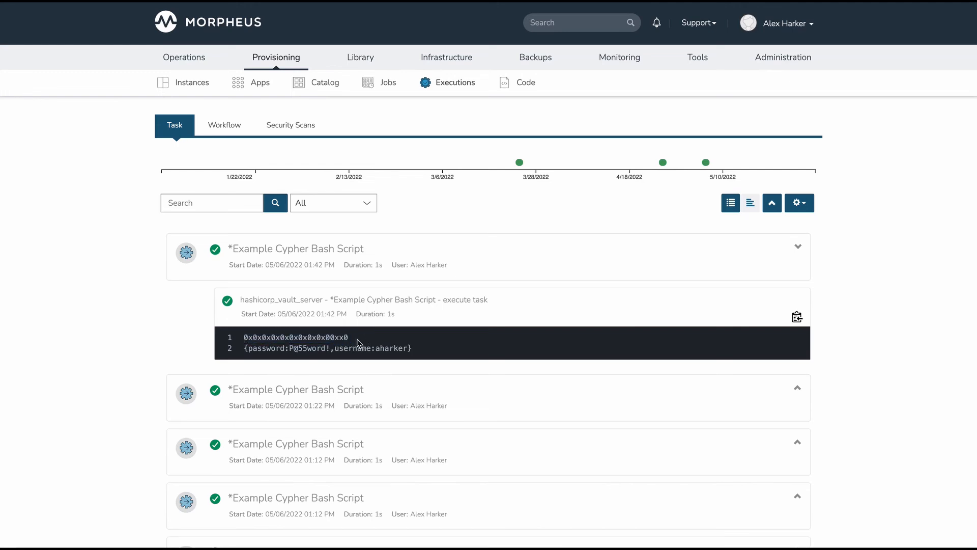
# Examine the Vault credentials, with their password and username pairs, on line 2 of the latest execution's output.
pyautogui.moveTo(250, 339); pyautogui.dragTo(421, 353)
pyautogui.click(320, 339)
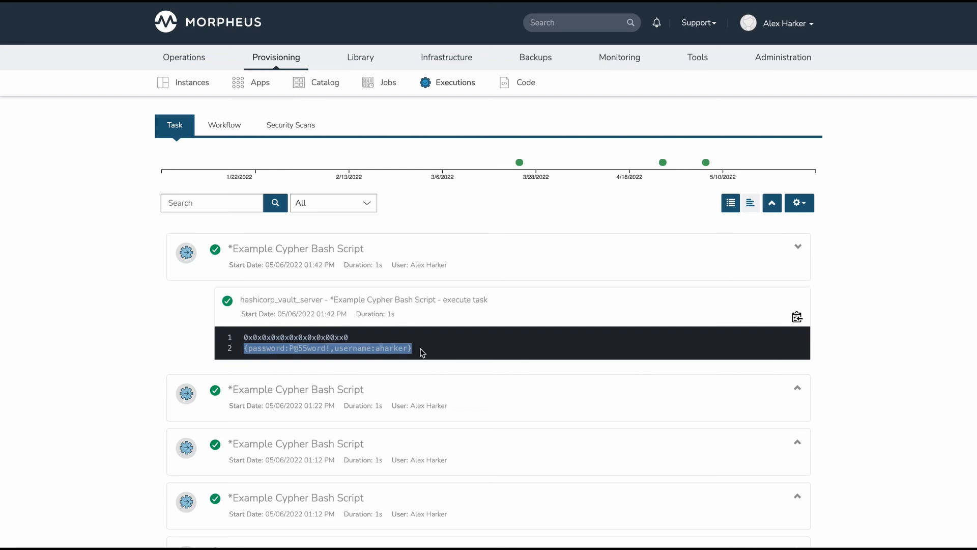
pyautogui.click(422, 352)
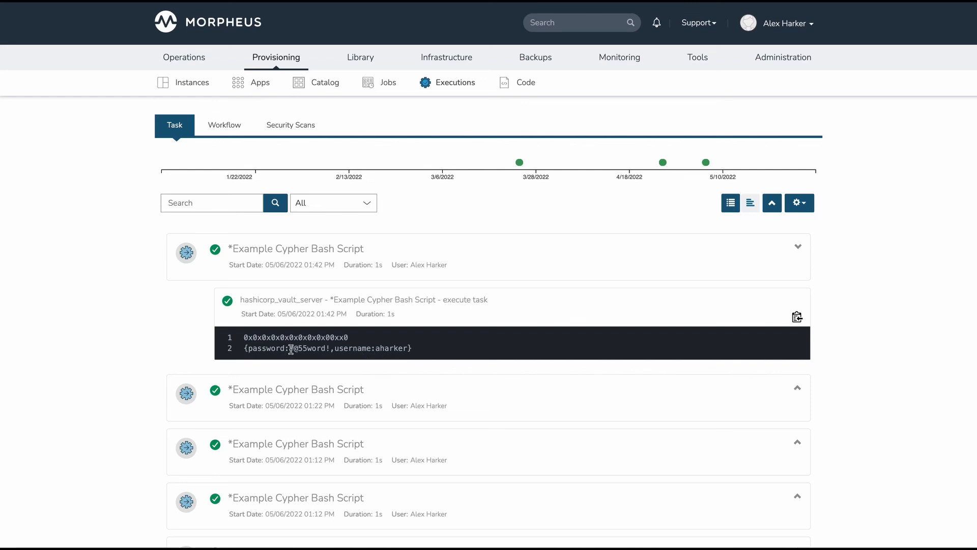
pyautogui.click(248, 349)
pyautogui.moveTo(248, 348); pyautogui.dragTo(410, 349)
pyautogui.click(410, 352)
pyautogui.moveTo(244, 348); pyautogui.dragTo(426, 349)
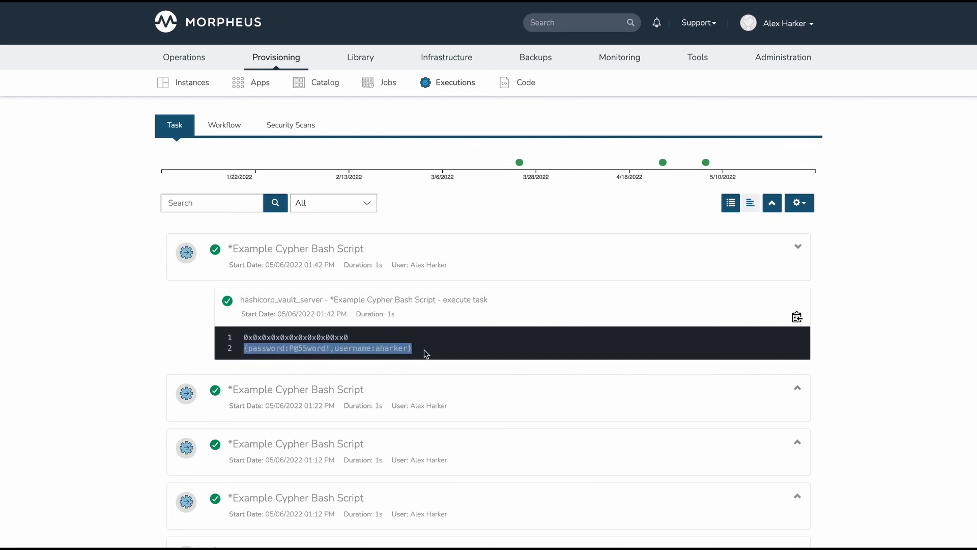
pyautogui.click(426, 351)
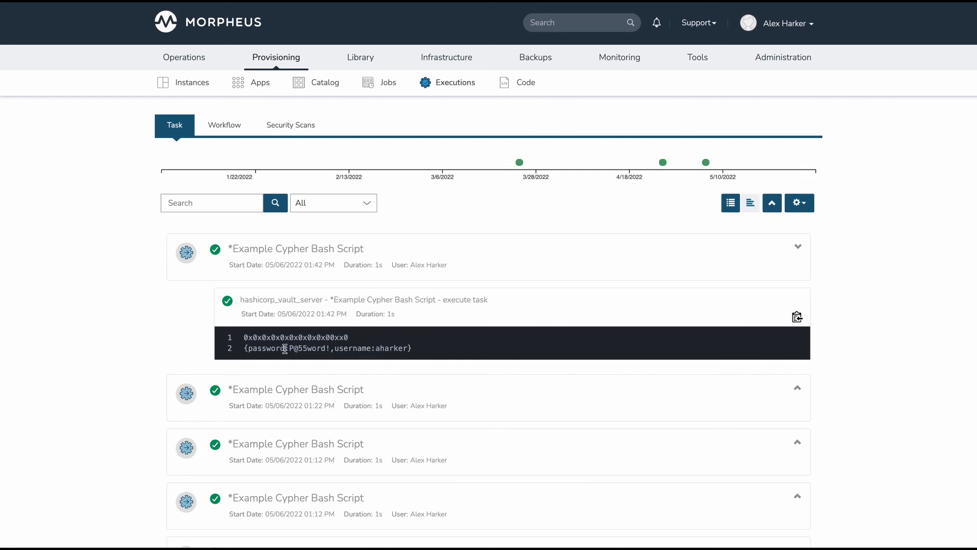